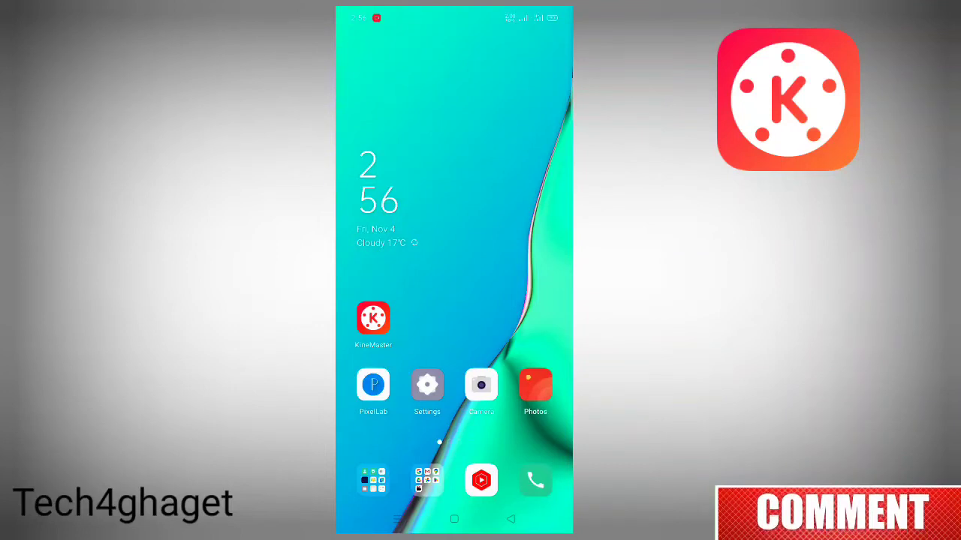
# Launch KineMaster, then open and dismiss the 20221104 project's actions menu.
pyautogui.click(373, 318)
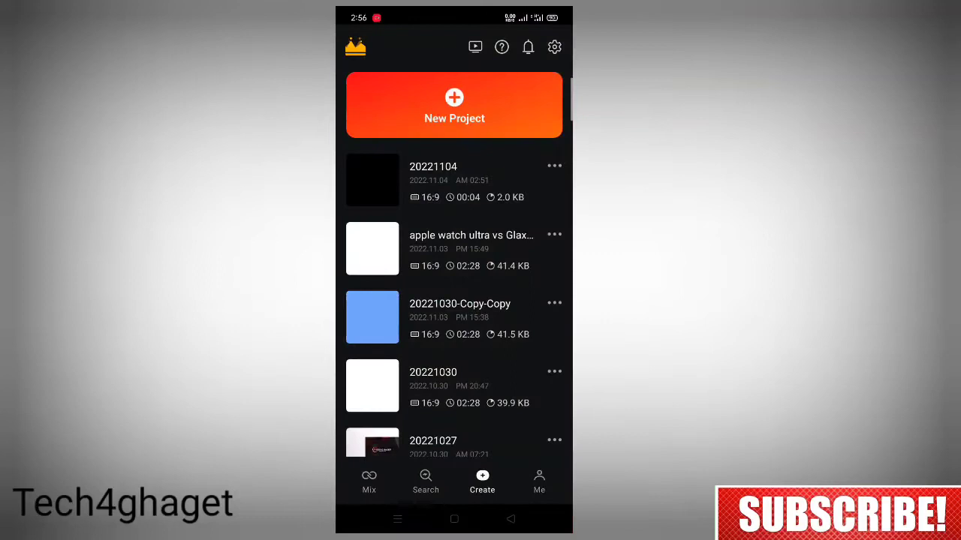
pyautogui.click(554, 166)
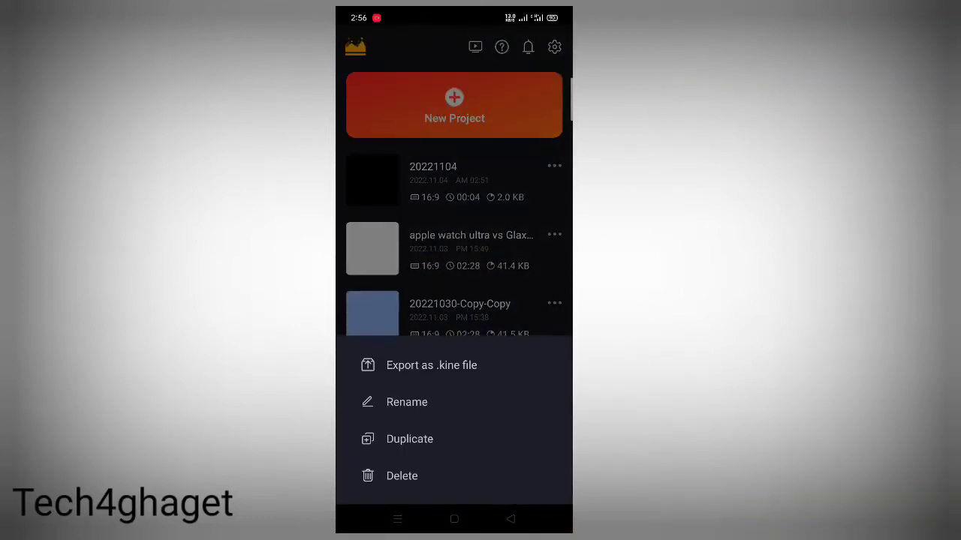
pyautogui.click(510, 519)
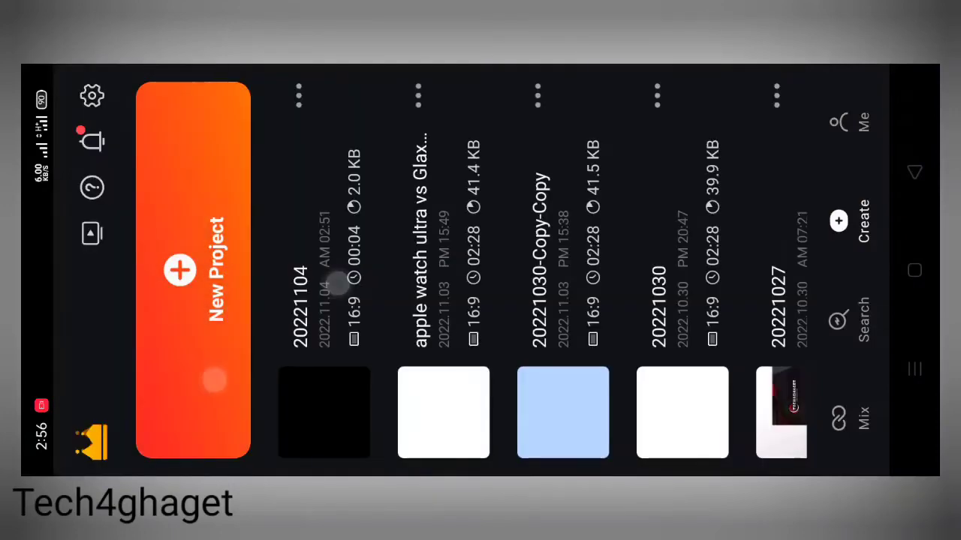
# Open the 20221104 project, delete its lower Text title, and start a new text layer.
pyautogui.click(215, 379)
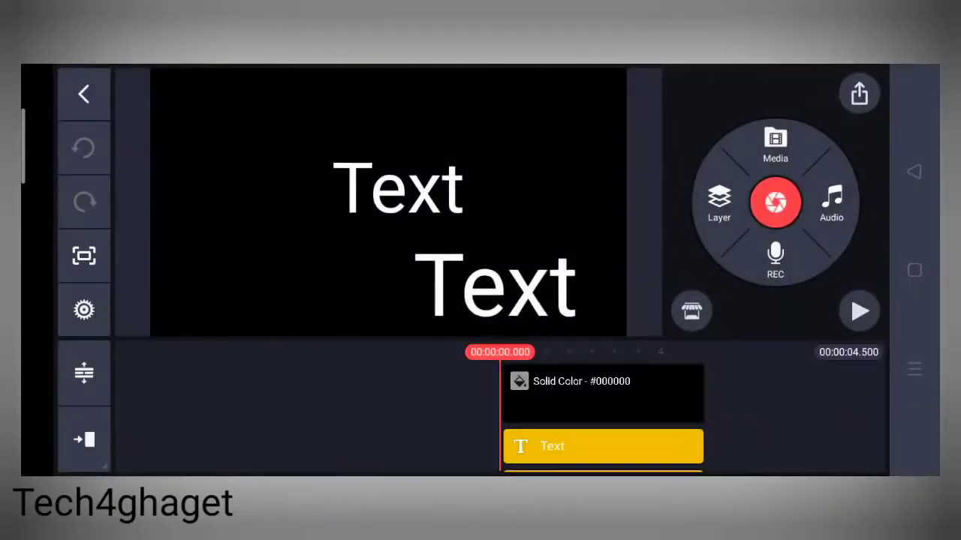
pyautogui.moveTo(829, 439); pyautogui.dragTo(813, 422)
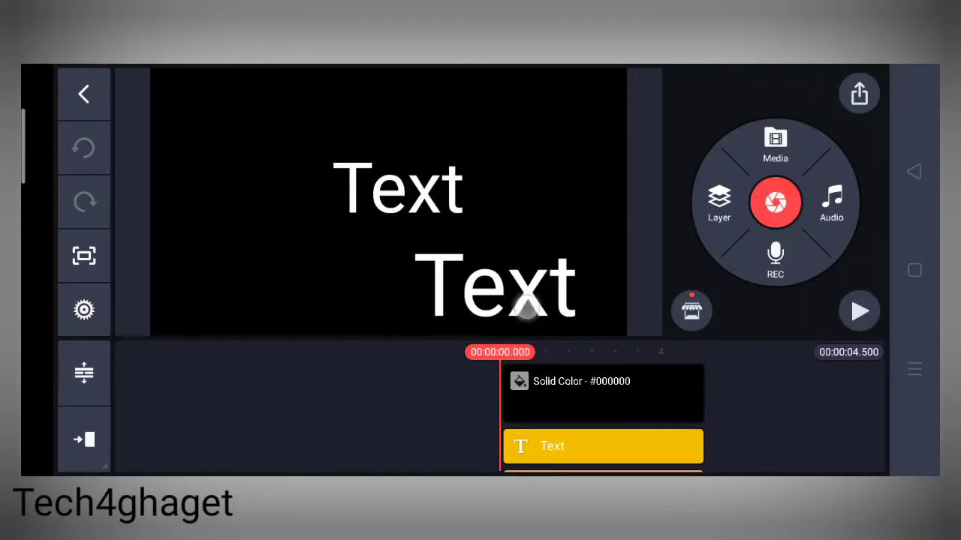
pyautogui.click(526, 307)
pyautogui.click(848, 150)
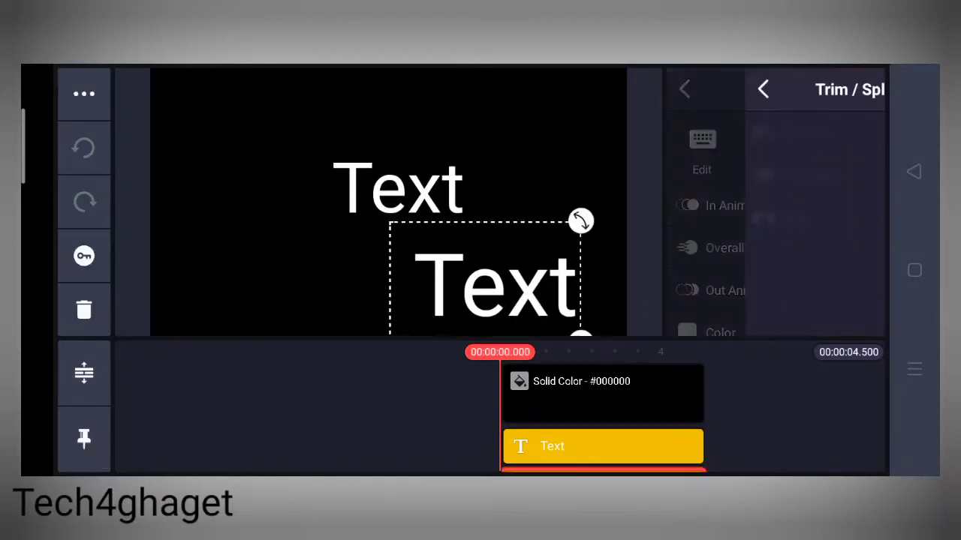
pyautogui.click(914, 172)
pyautogui.click(84, 310)
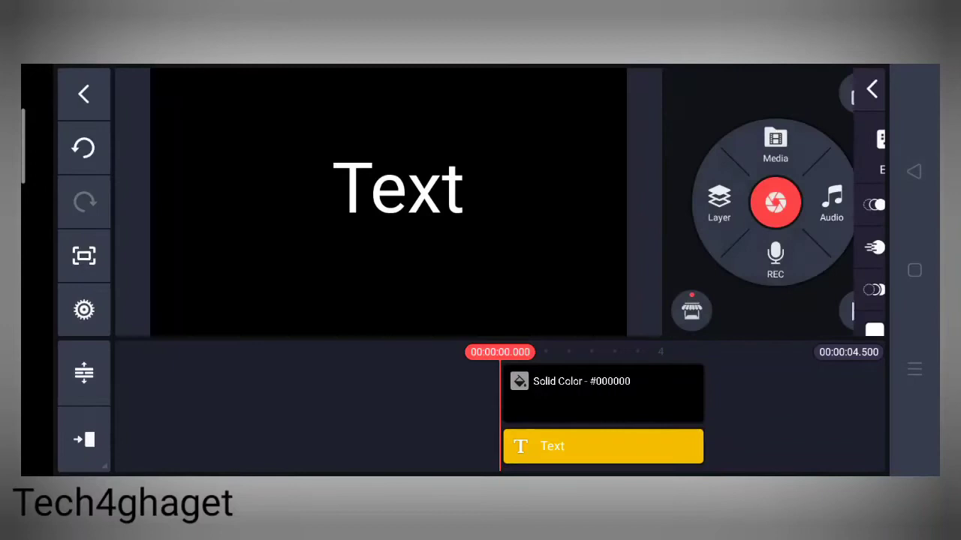
pyautogui.click(719, 202)
pyautogui.click(671, 242)
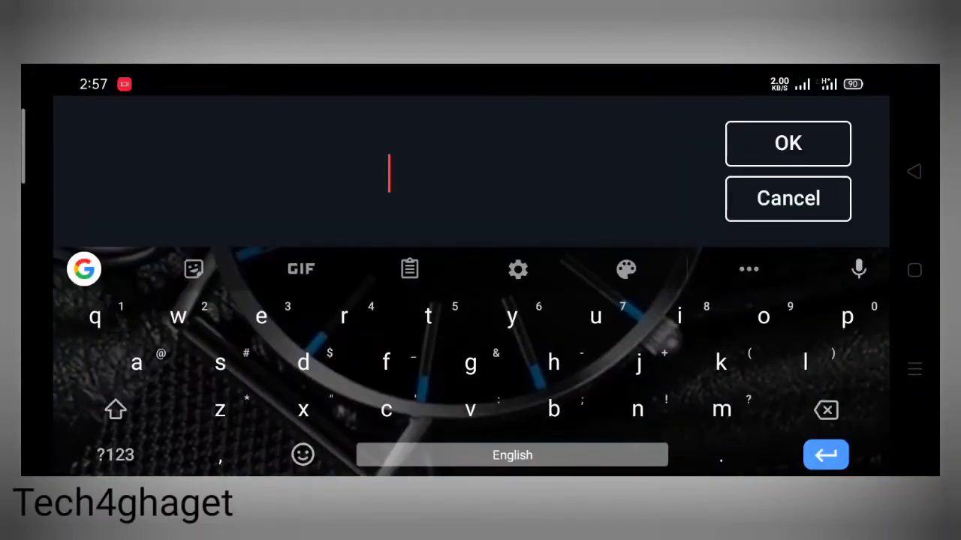
# Enter 'text' as the new title using the keyboard suggestion, and confirm it.
pyautogui.click(428, 316)
pyautogui.click(261, 316)
pyautogui.click(303, 410)
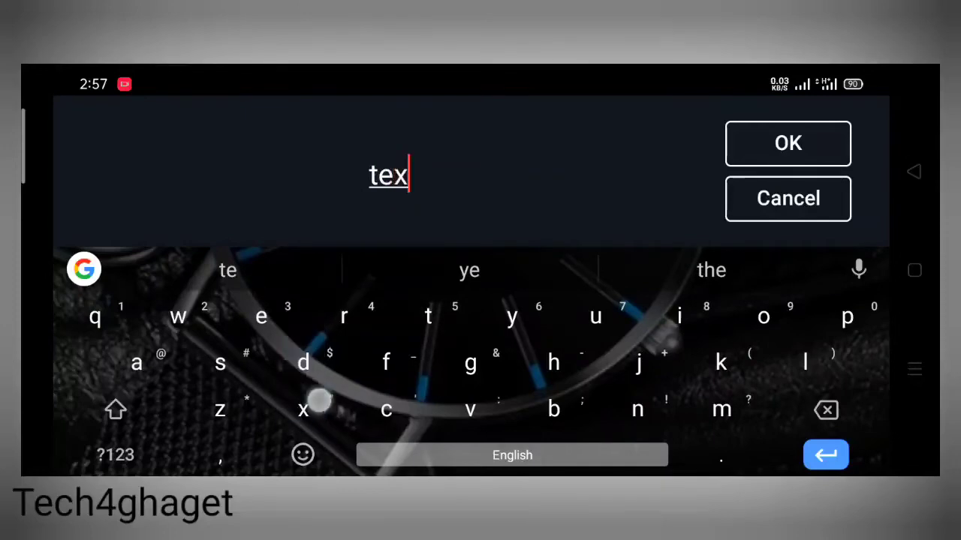
pyautogui.click(711, 270)
pyautogui.click(788, 143)
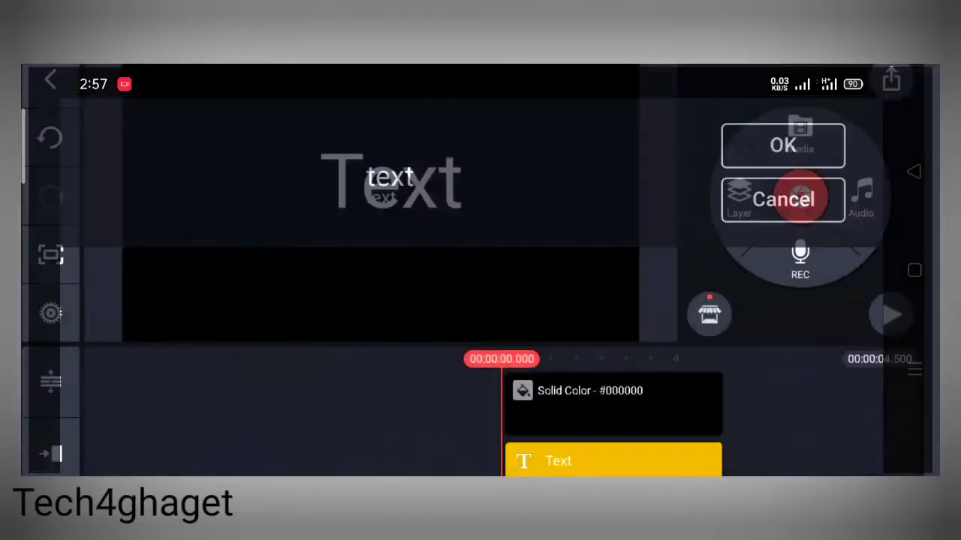
# Deselect the text layer, go to the home screen, and open Android Settings.
pyautogui.click(300, 405)
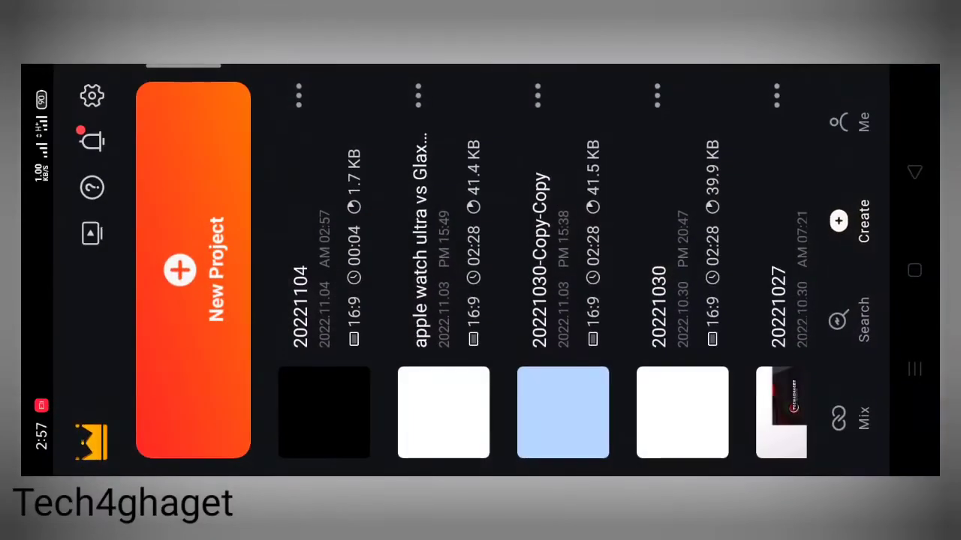
pyautogui.press('Home')
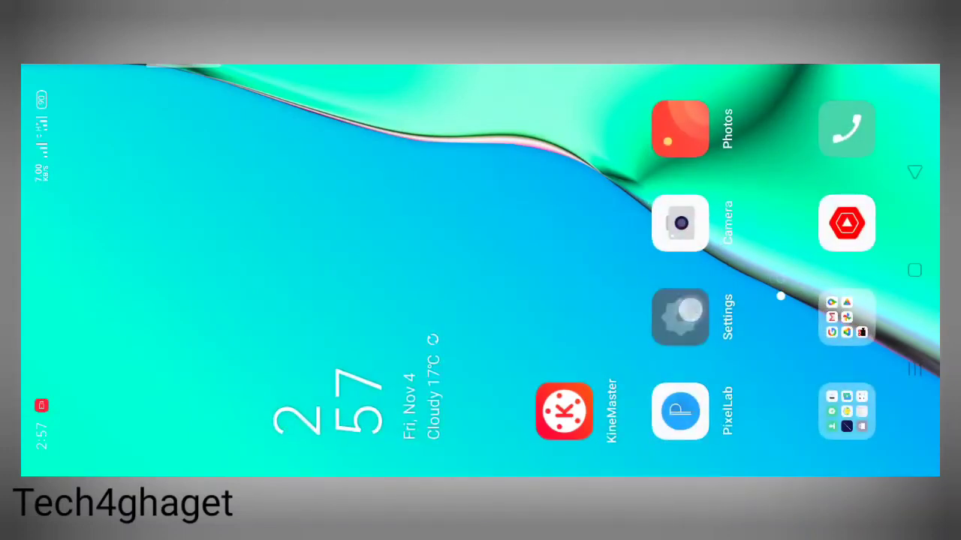
pyautogui.click(681, 318)
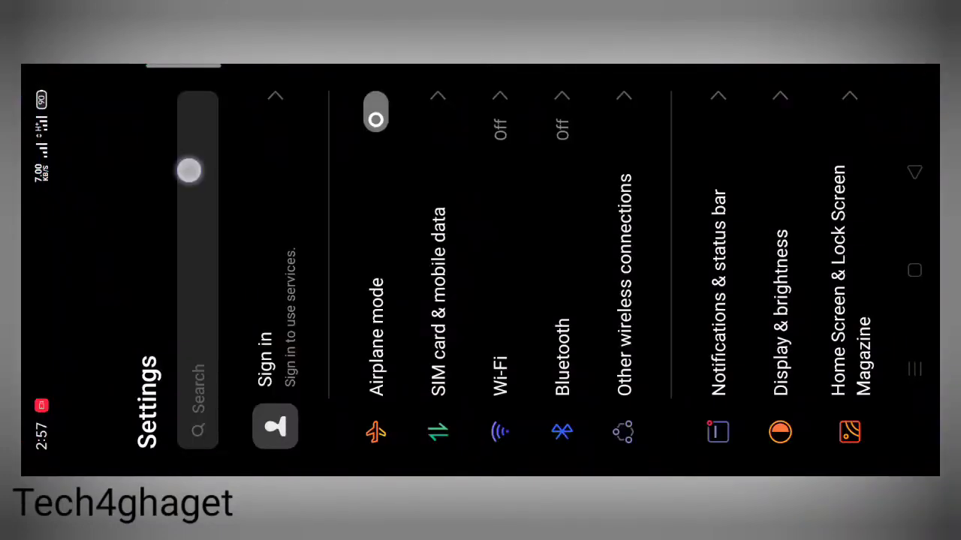
# Search Settings for 'develo' and open the Developer options result.
pyautogui.click(189, 172)
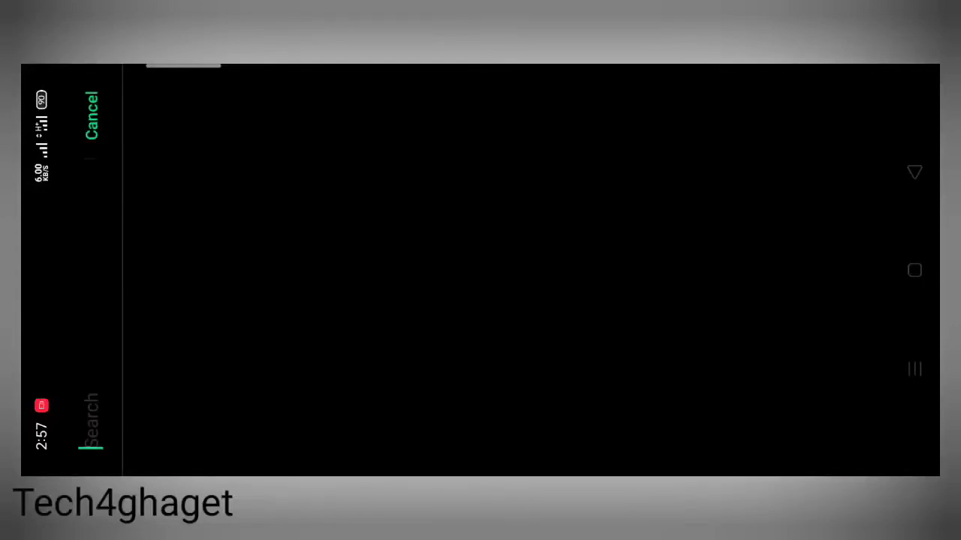
pyautogui.click(739, 351)
pyautogui.write('d')
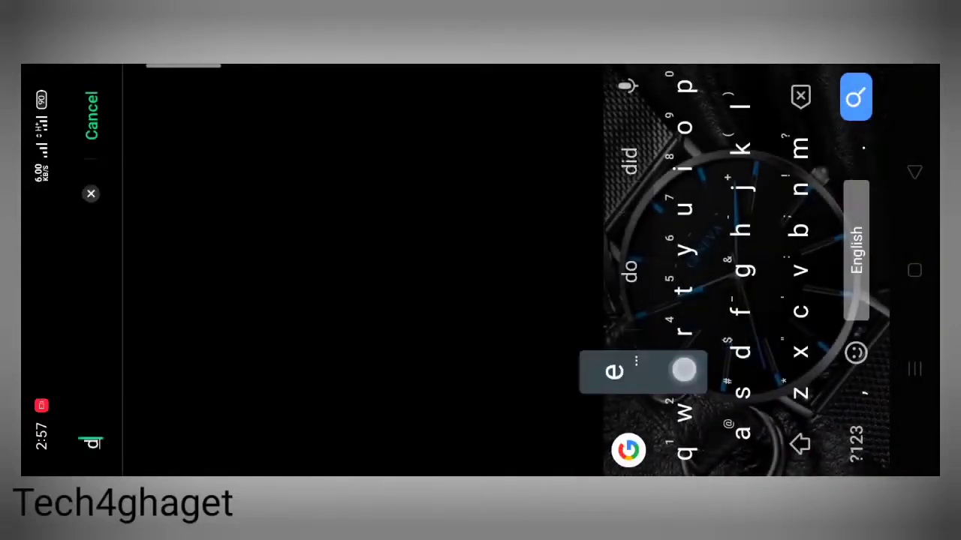
pyautogui.click(684, 371)
pyautogui.click(801, 271)
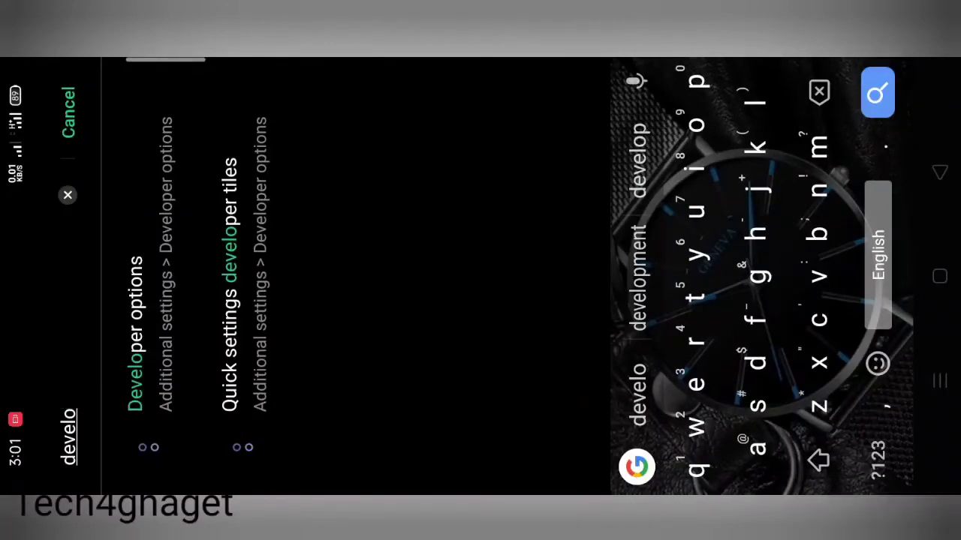
pyautogui.click(152, 319)
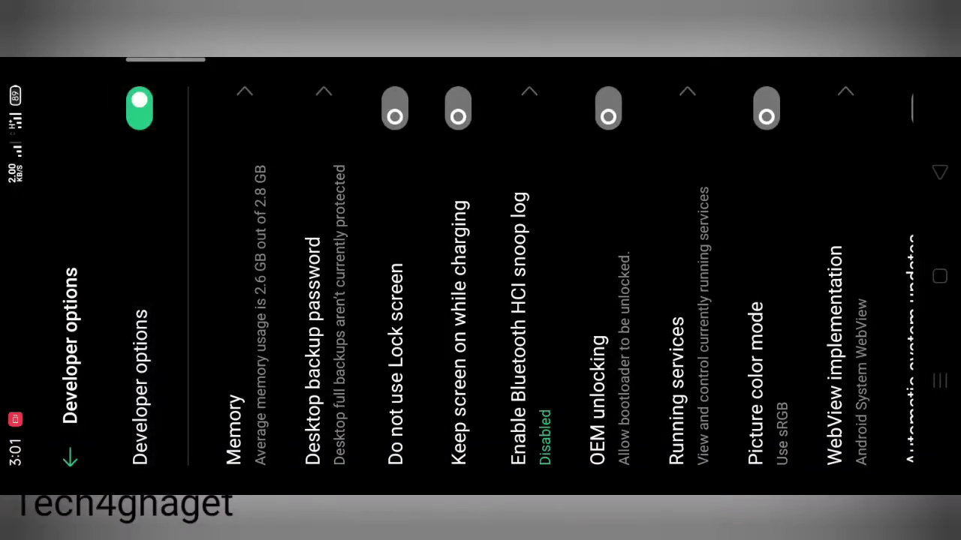
# Turn Developer options off, then back on, accepting the development-settings warning.
pyautogui.click(162, 120)
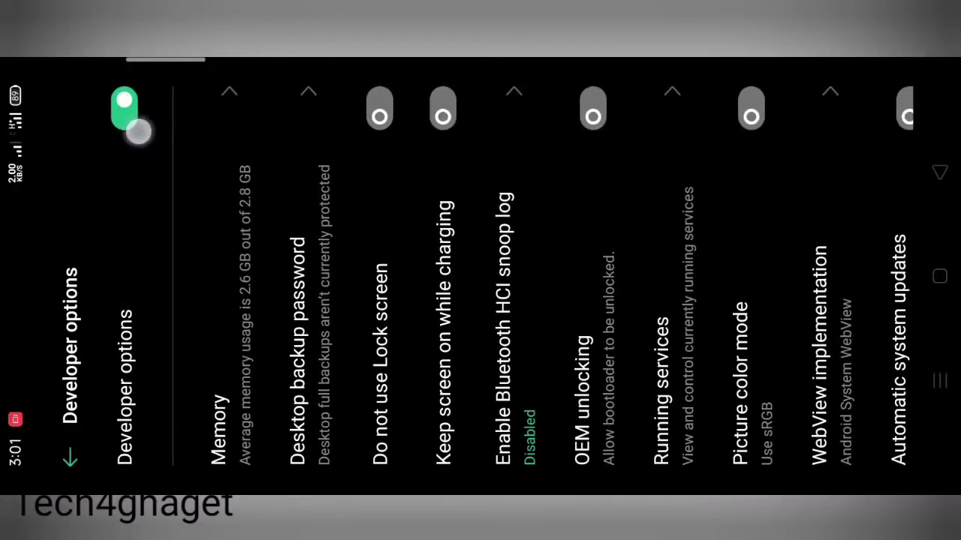
pyautogui.moveTo(165, 124)
pyautogui.mouseDown()
pyautogui.moveTo(229, 137)
pyautogui.moveTo(196, 131)
pyautogui.mouseUp()
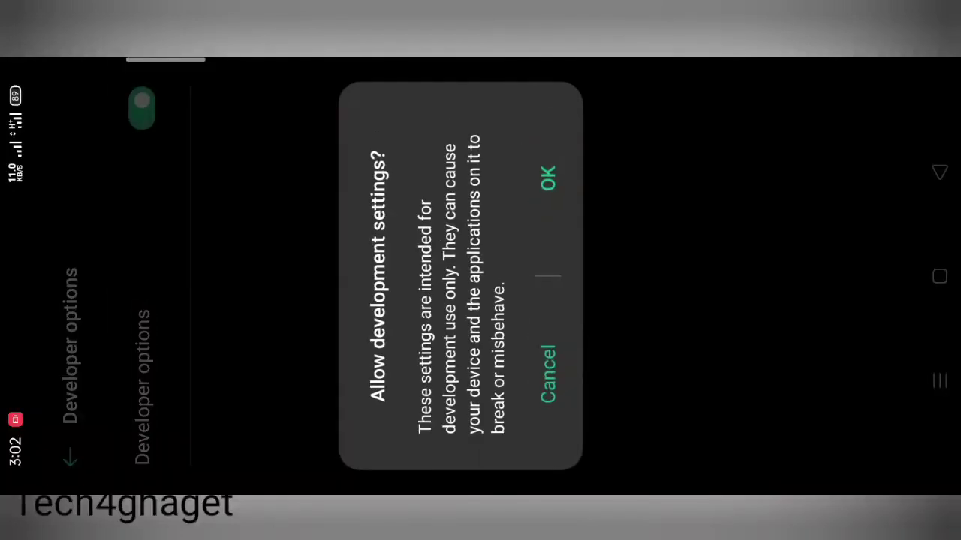
pyautogui.click(547, 179)
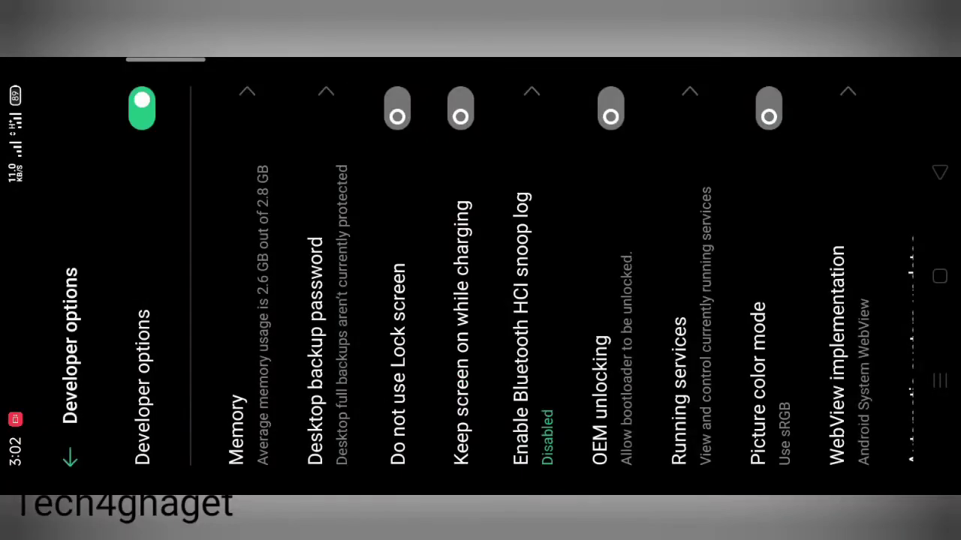